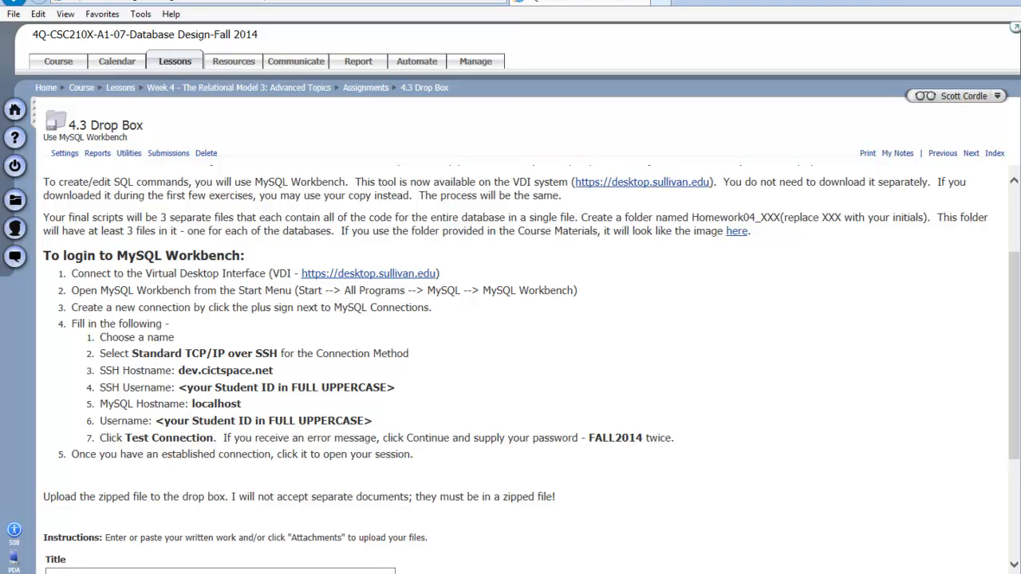
Step: Launch MySQL Workbench 6.2 CE from the MySQL folder in the Start menu's All Programs
{"action": "left_click_drag", "start_coordinate": [145, 273], "coordinate": [268, 274]}
{"action": "key", "text": "super"}
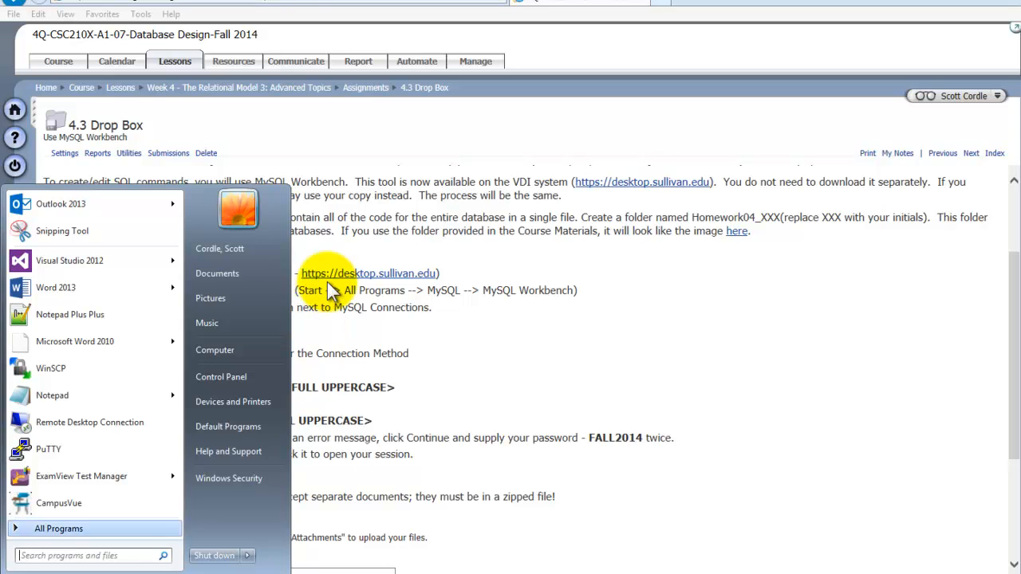
{"action": "left_click", "coordinate": [59, 529]}
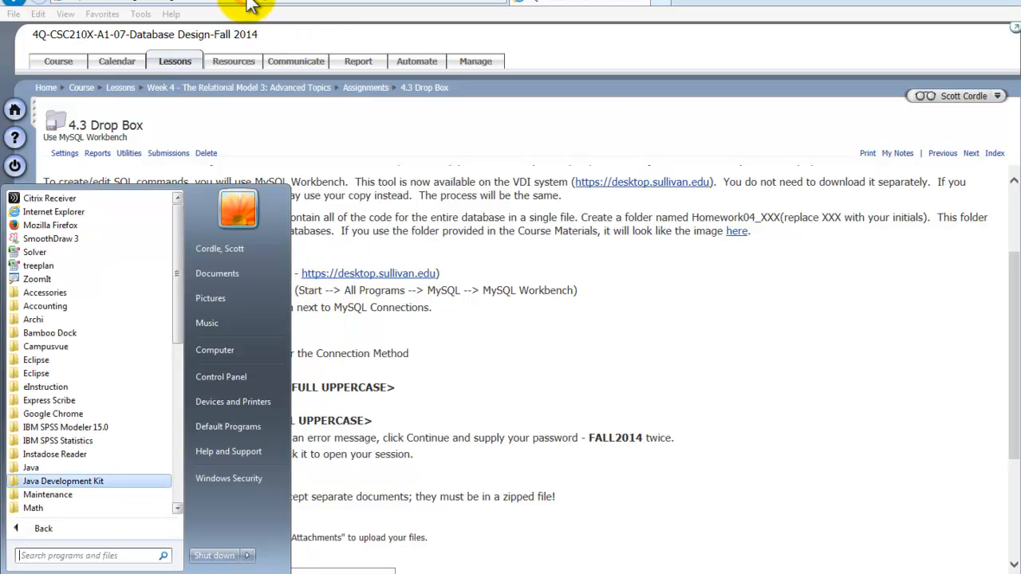
{"action": "left_click", "coordinate": [177, 461]}
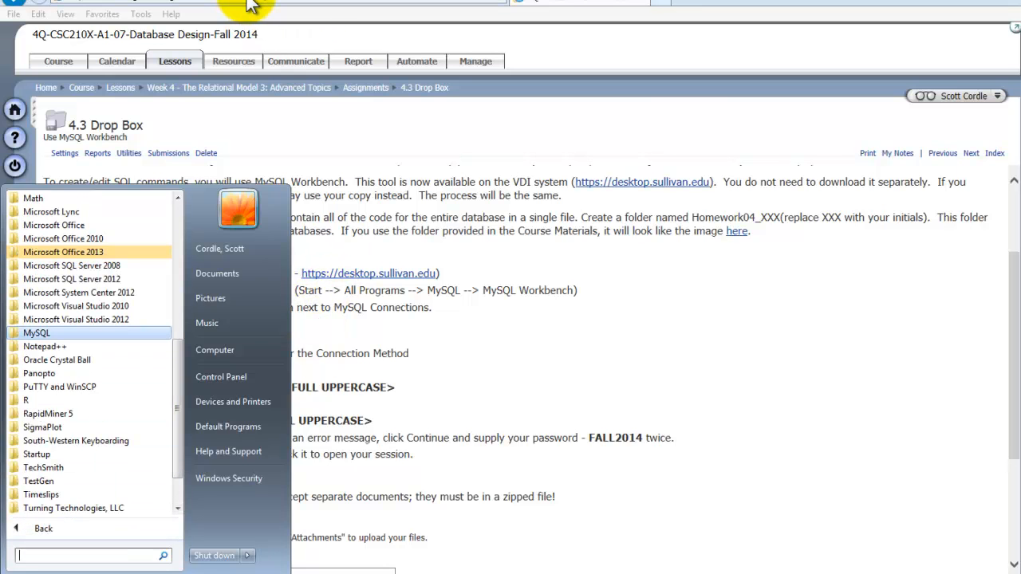
{"action": "left_click", "coordinate": [36, 333]}
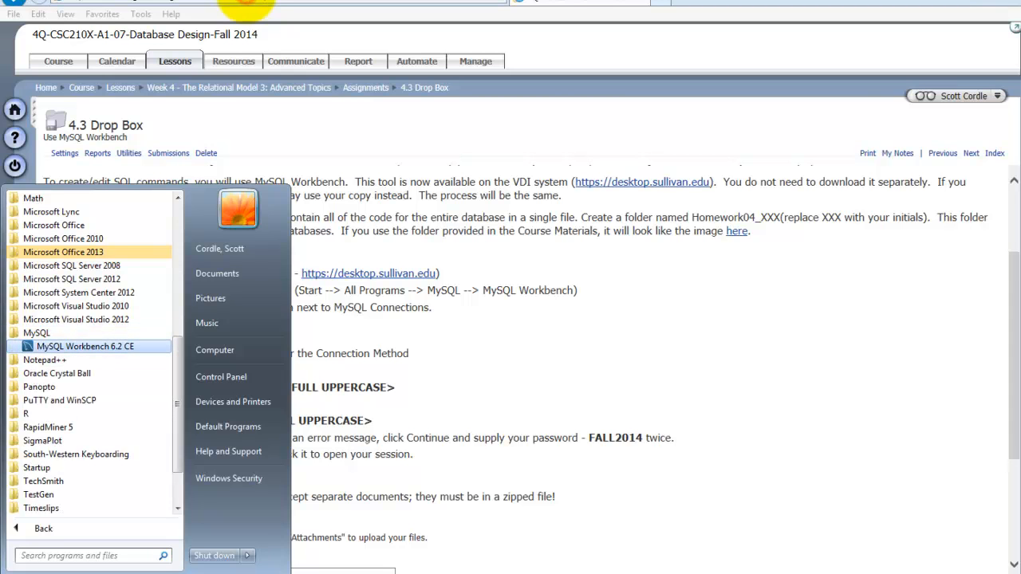
{"action": "left_click", "coordinate": [85, 346]}
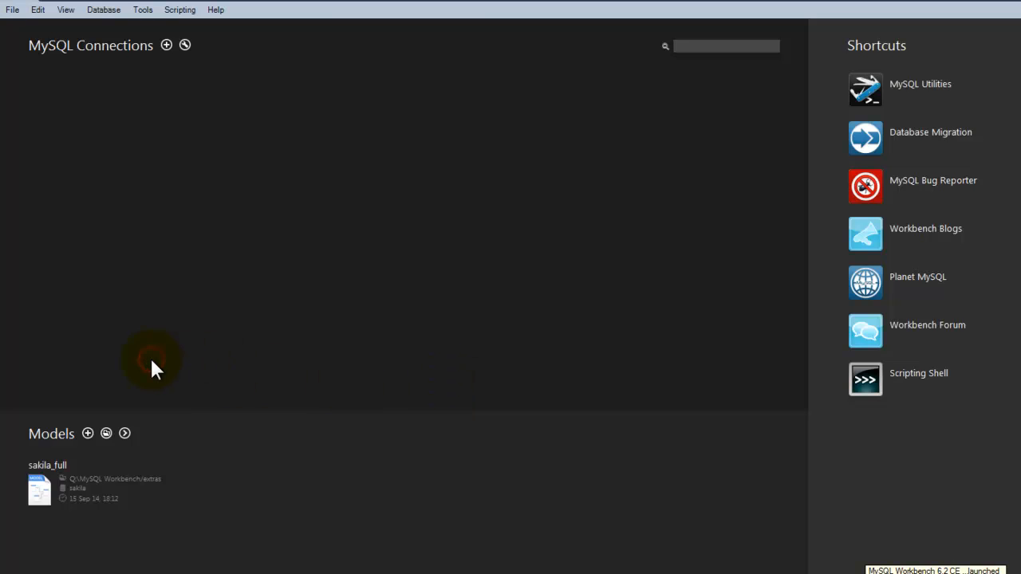
Step: Start a new connection named dev using the Standard TCP/IP over SSH method
{"action": "left_click", "coordinate": [439, 383]}
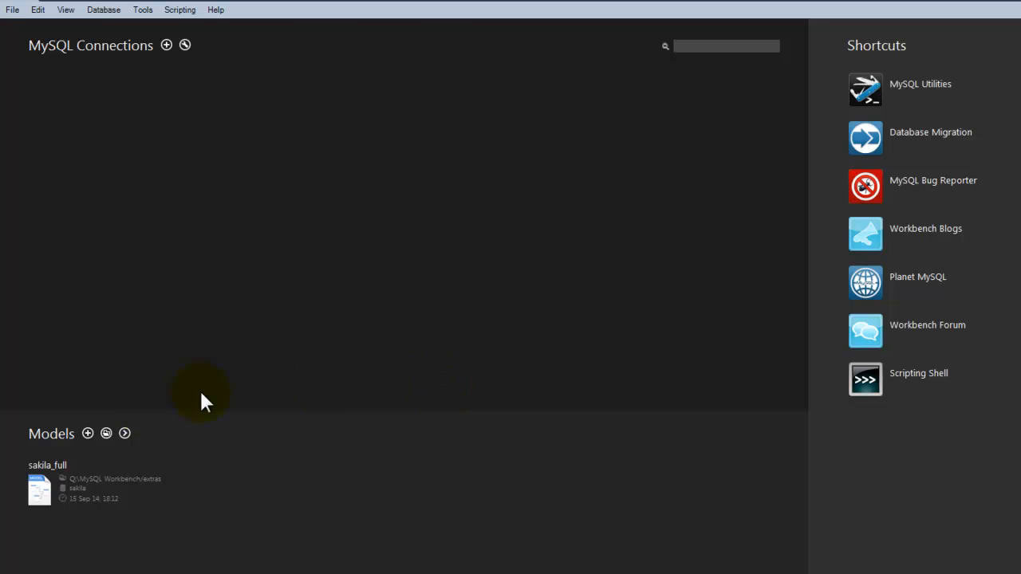
{"action": "left_click", "coordinate": [83, 423]}
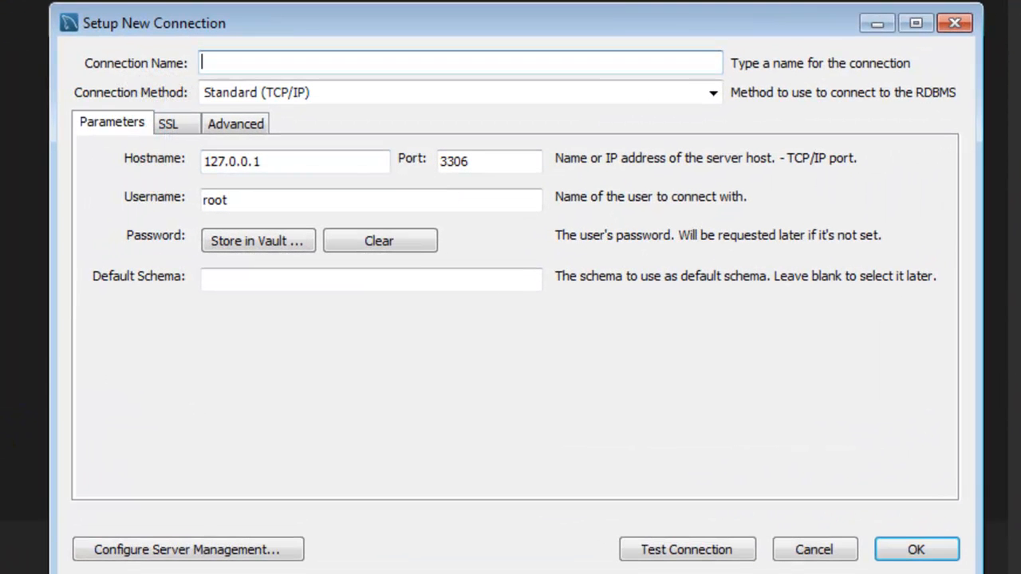
{"action": "type", "text": "dev"}
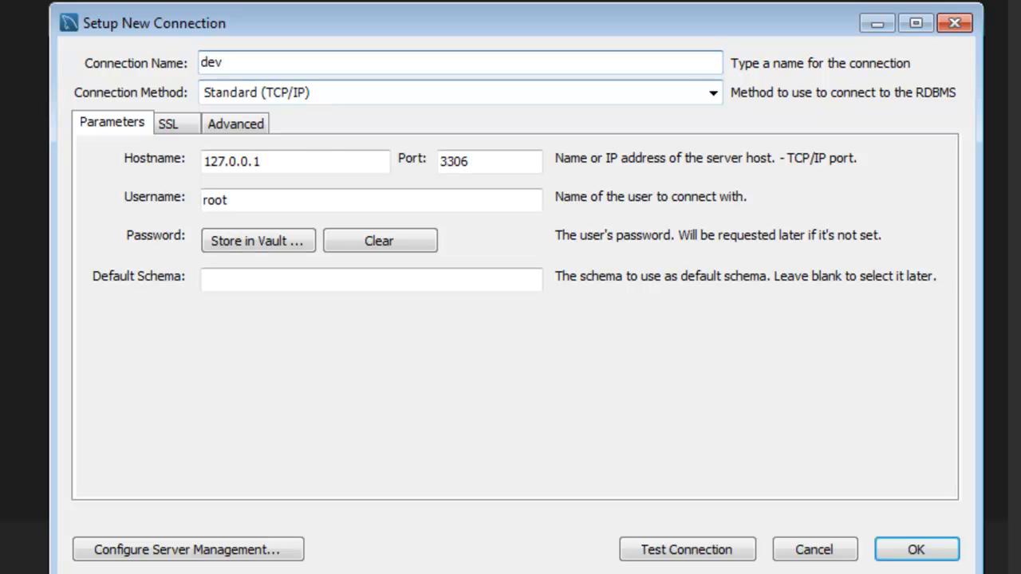
{"action": "left_click", "coordinate": [714, 93]}
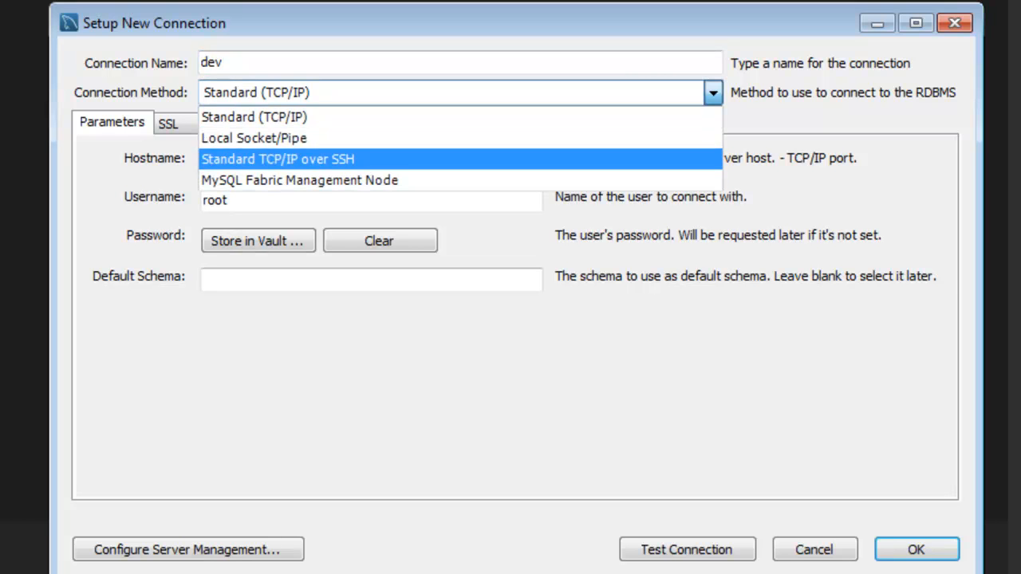
{"action": "key", "text": "Return"}
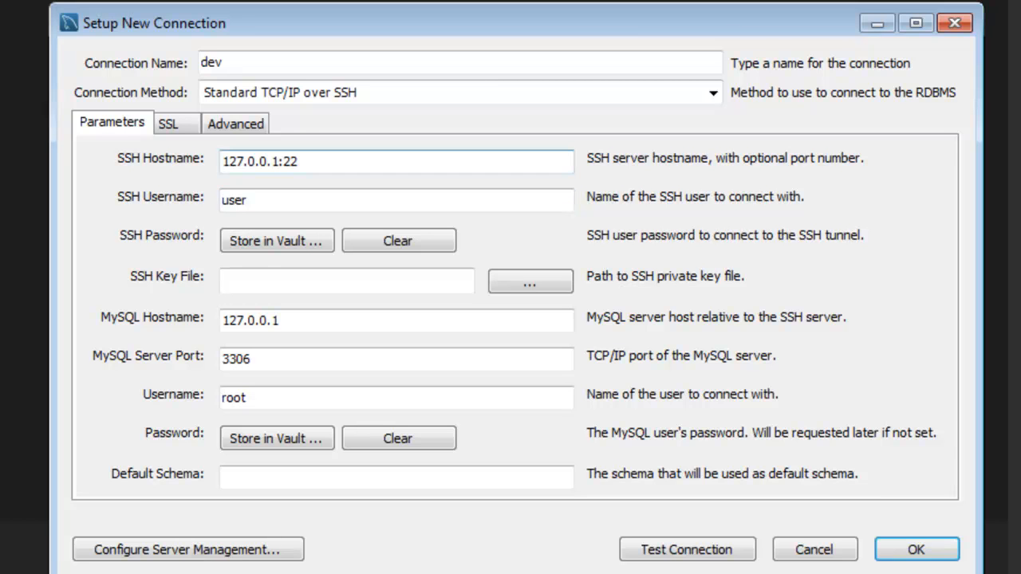
Step: Set SSH host dev.cictspace.net, MySQL host localhost, and the student ID as both usernames
{"action": "double_click", "coordinate": [260, 162]}
{"action": "type", "text": "de"}
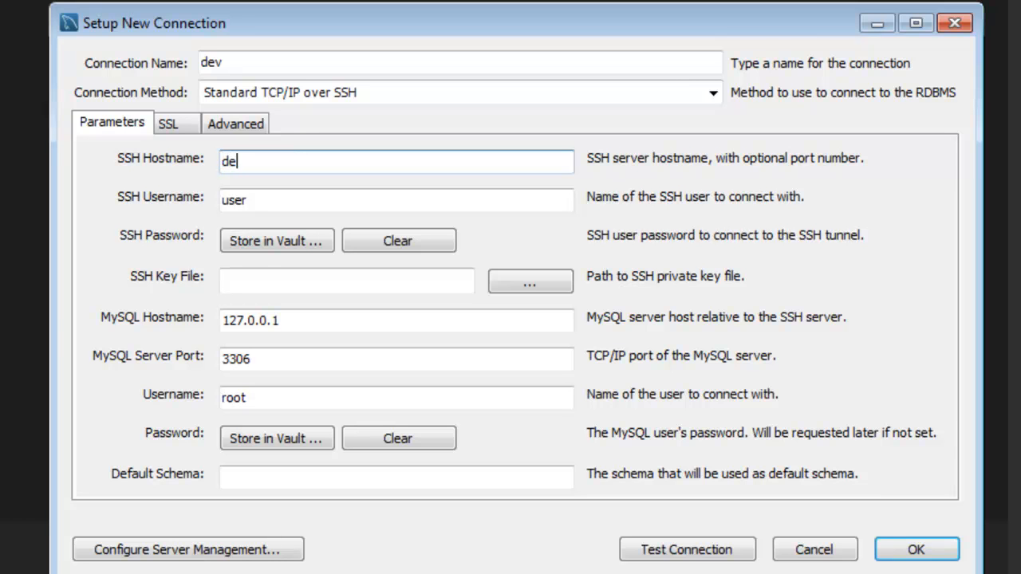
{"action": "type", "text": "v.cictspace.net"}
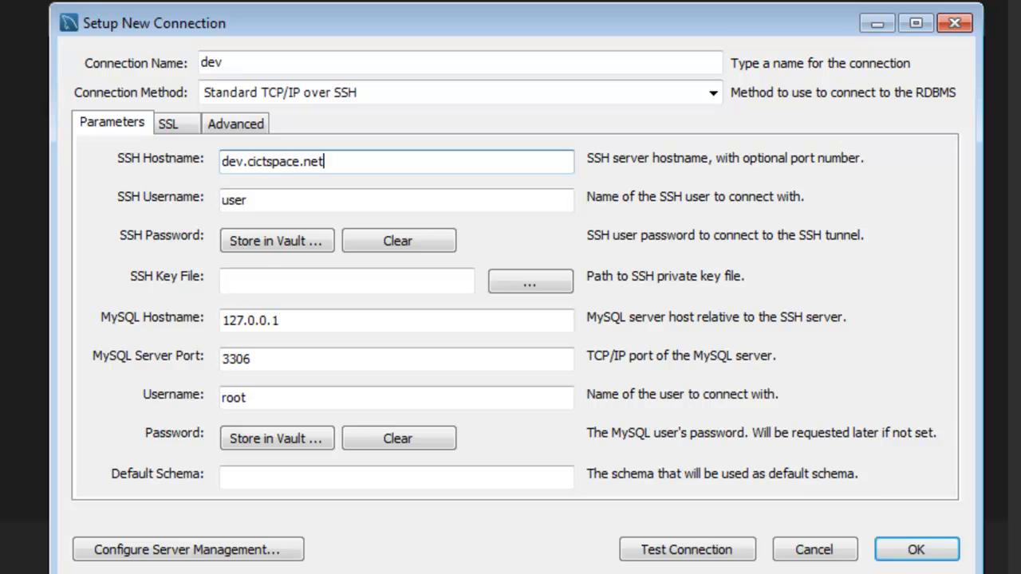
{"action": "key", "text": "Tab"}
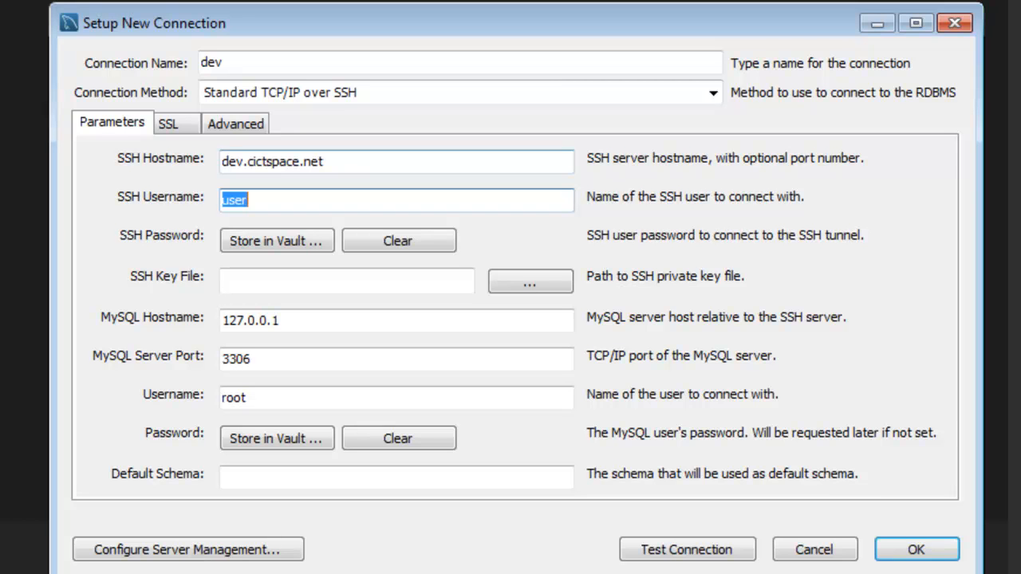
{"action": "type", "text": "ATUD"}
{"action": "key", "text": "BackSpace"}
{"action": "key", "text": "BackSpace"}
{"action": "key", "text": "BackSpace"}
{"action": "type", "text": "STUDE1234"}
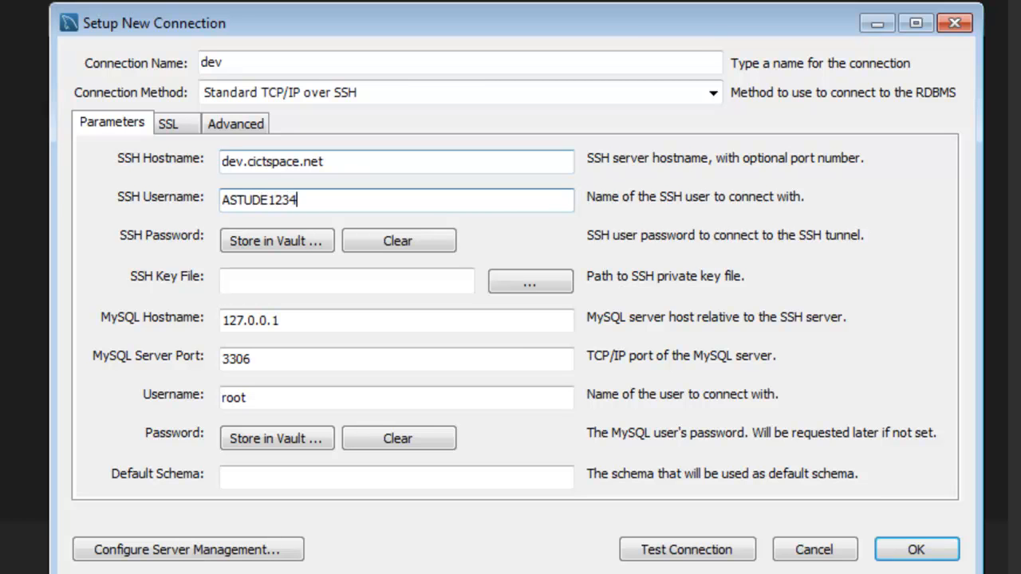
{"action": "key", "text": "Tab"}
{"action": "key", "text": "Tab"}
{"action": "key", "text": "Tab"}
{"action": "key", "text": "Tab"}
{"action": "key", "text": "Tab"}
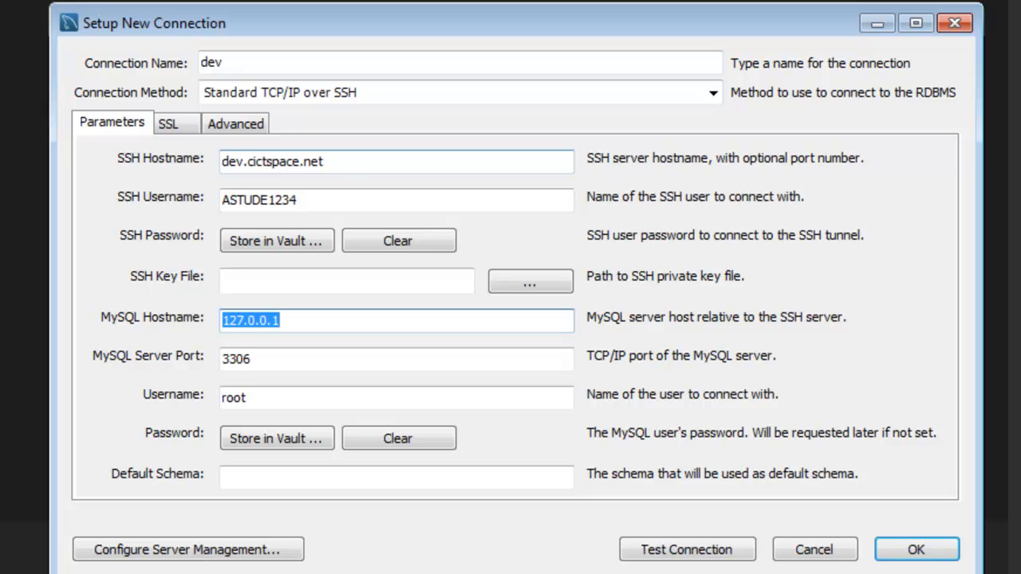
{"action": "type", "text": "loc"}
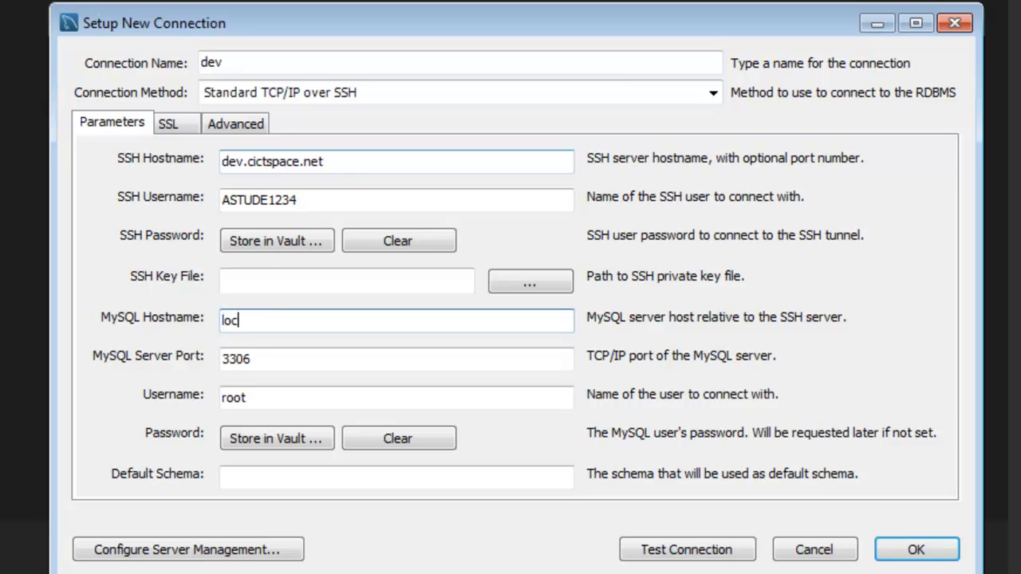
{"action": "type", "text": "alhost"}
{"action": "key", "text": "Tab"}
{"action": "key", "text": "Tab"}
{"action": "type", "text": "ASTUDE1234"}
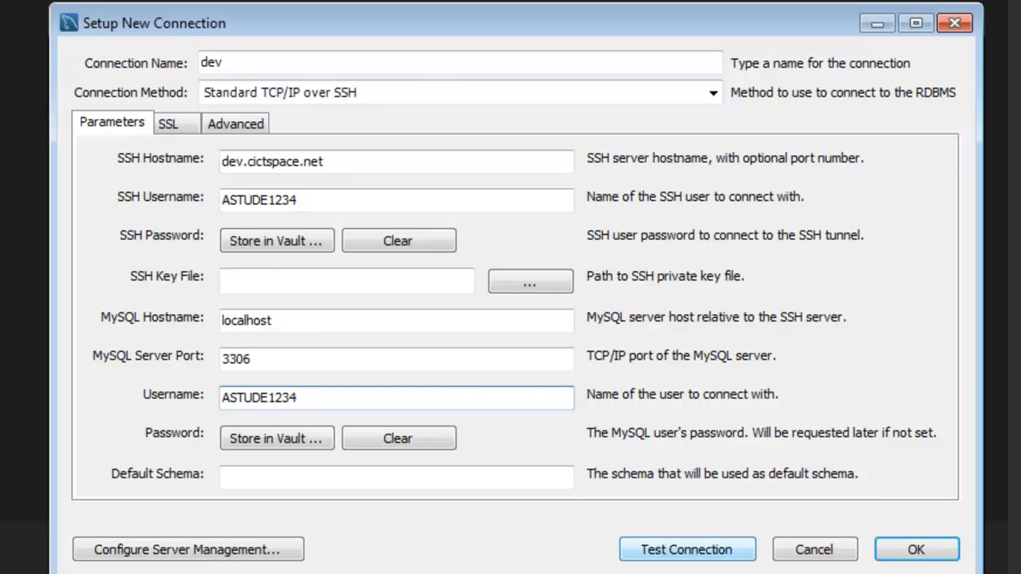
Step: Test the dev connection, supplying the SSH password and accepting the dev.cictspace.net host fingerprint
{"action": "left_click", "coordinate": [687, 550]}
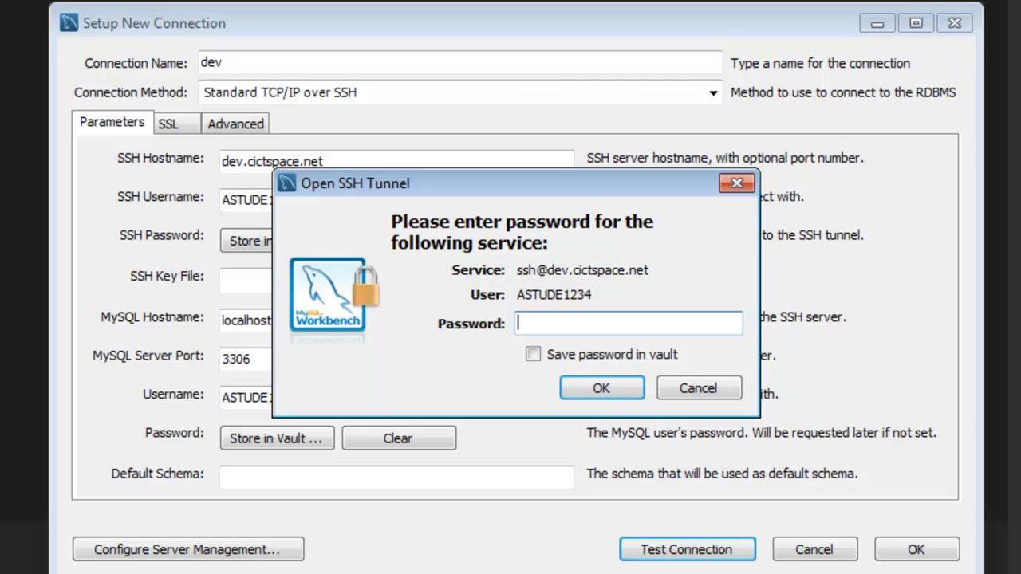
{"action": "type", "text": "********"}
{"action": "key", "text": "Return"}
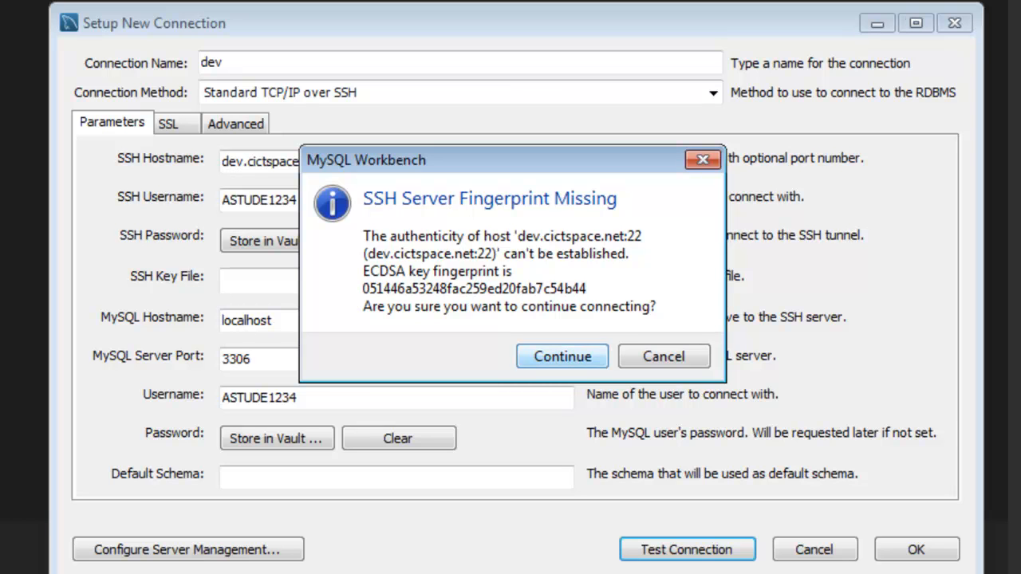
{"action": "key", "text": "Return"}
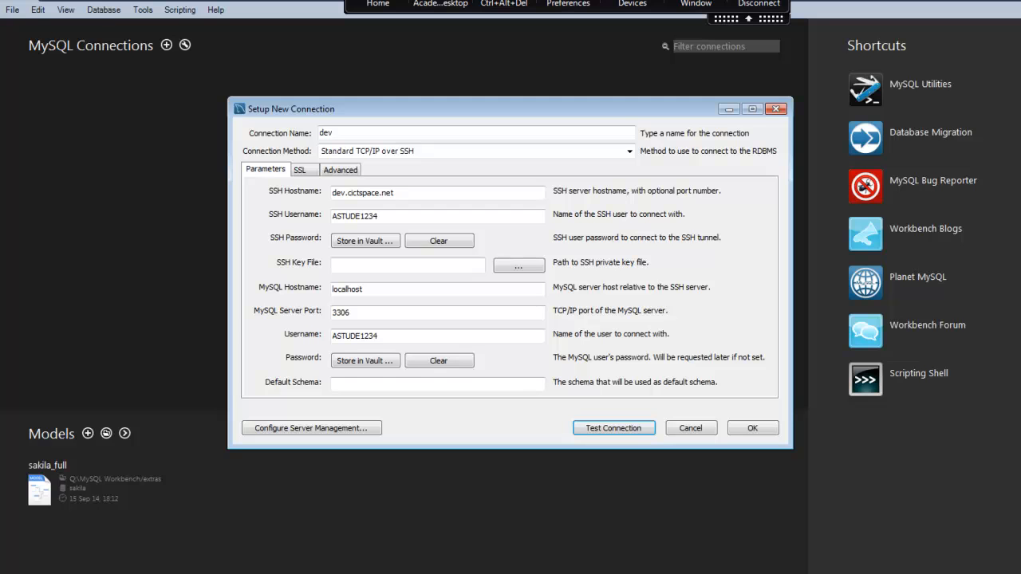
Step: Force-close the frozen MySQL Workbench task through Windows Task Manager
{"action": "left_click", "coordinate": [504, 4]}
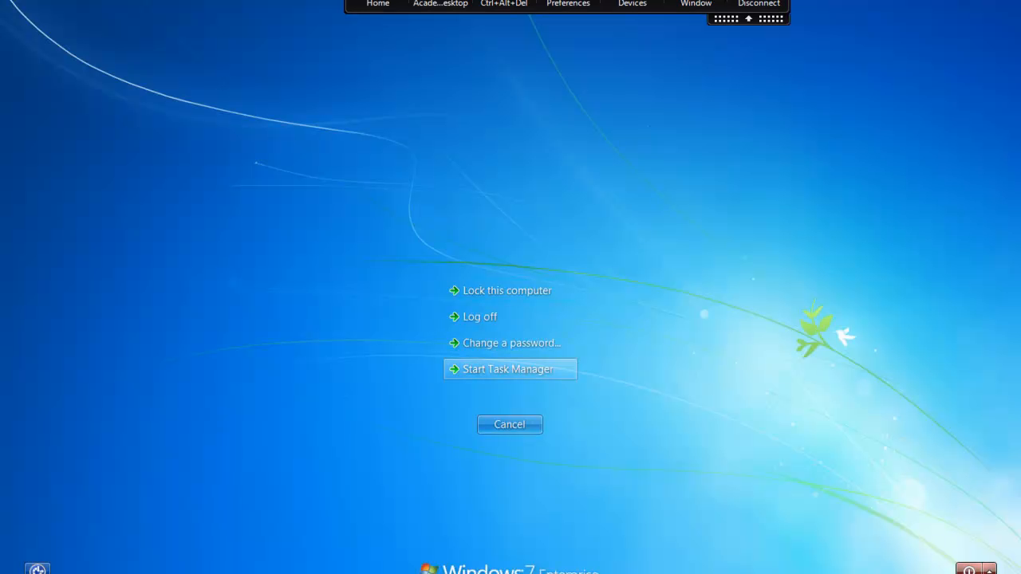
{"action": "left_click", "coordinate": [508, 369]}
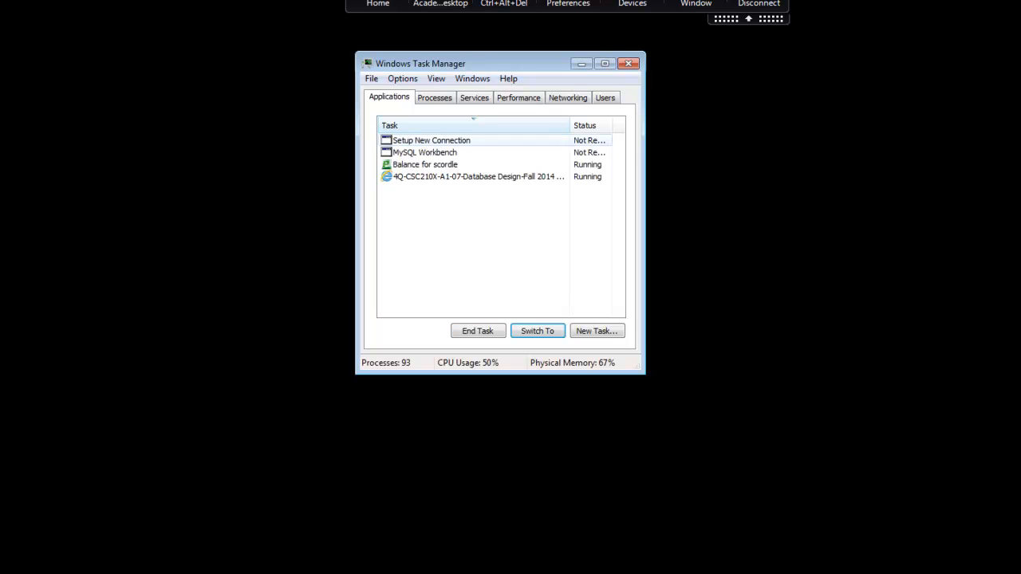
{"action": "left_click", "coordinate": [447, 153]}
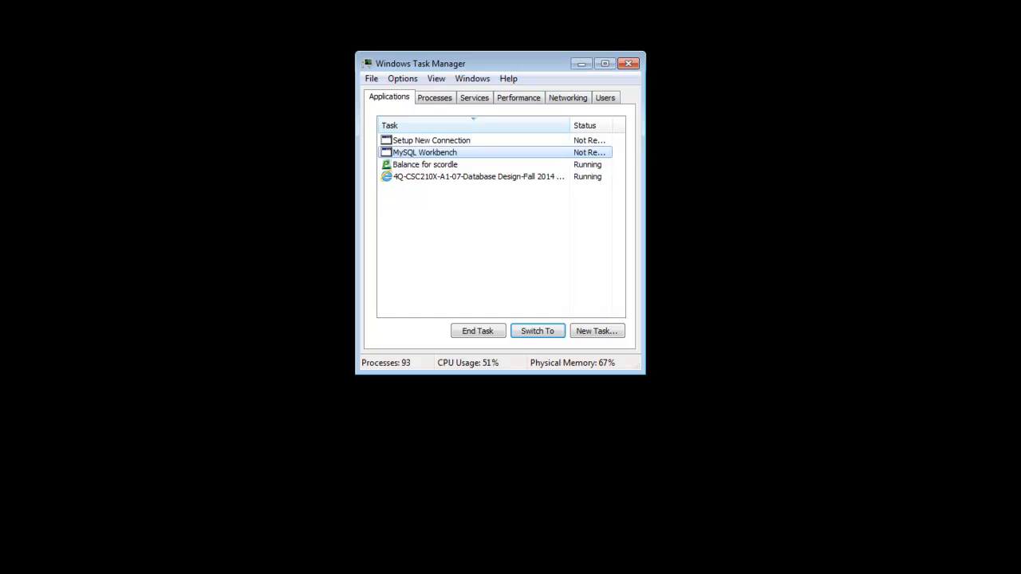
{"action": "left_click", "coordinate": [478, 331]}
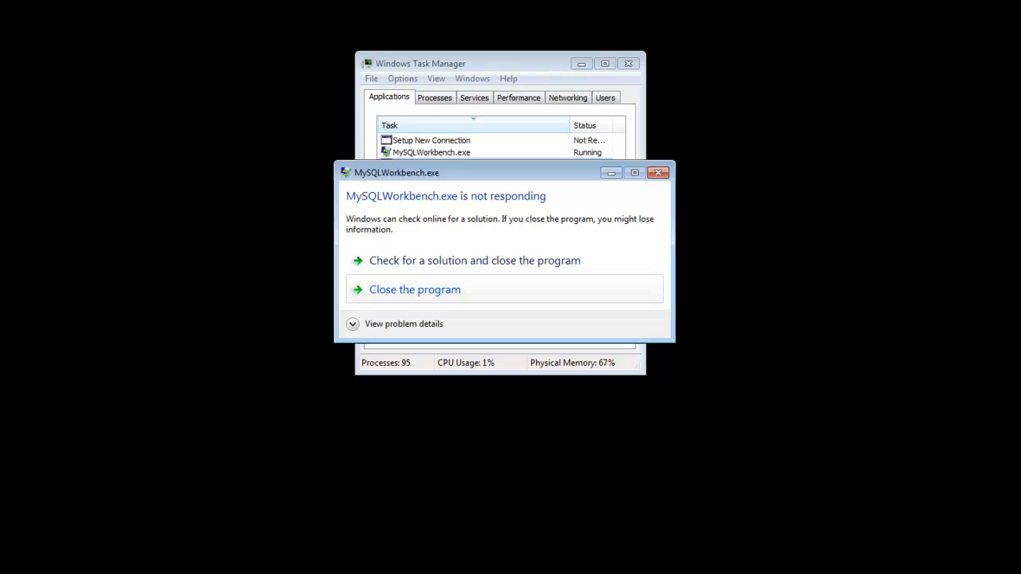
{"action": "left_click", "coordinate": [415, 290]}
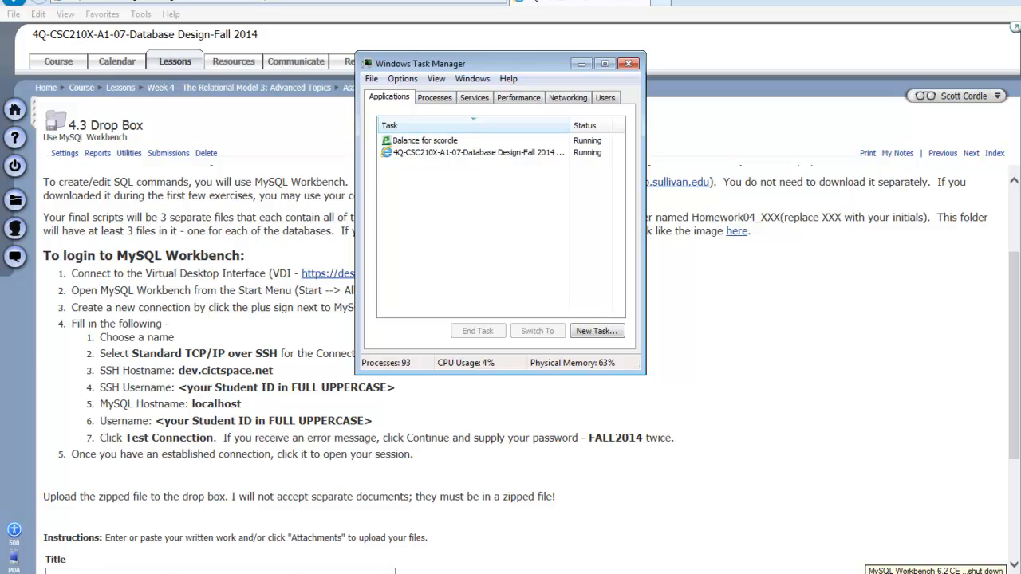
Step: Relaunch MySQL Workbench 6.2 CE from the MySQL folder under All Programs
{"action": "key", "text": "super"}
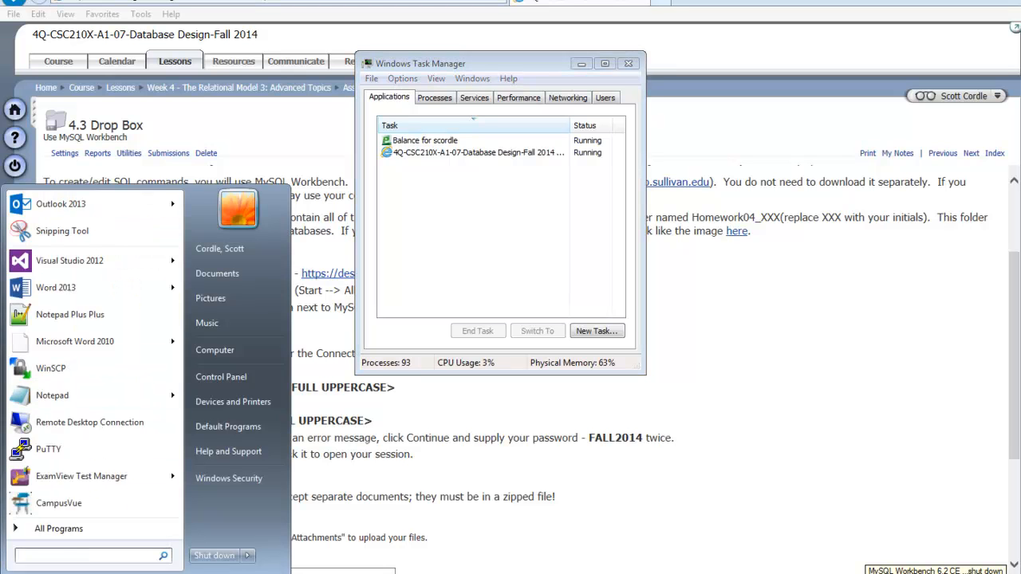
{"action": "left_click", "coordinate": [59, 529]}
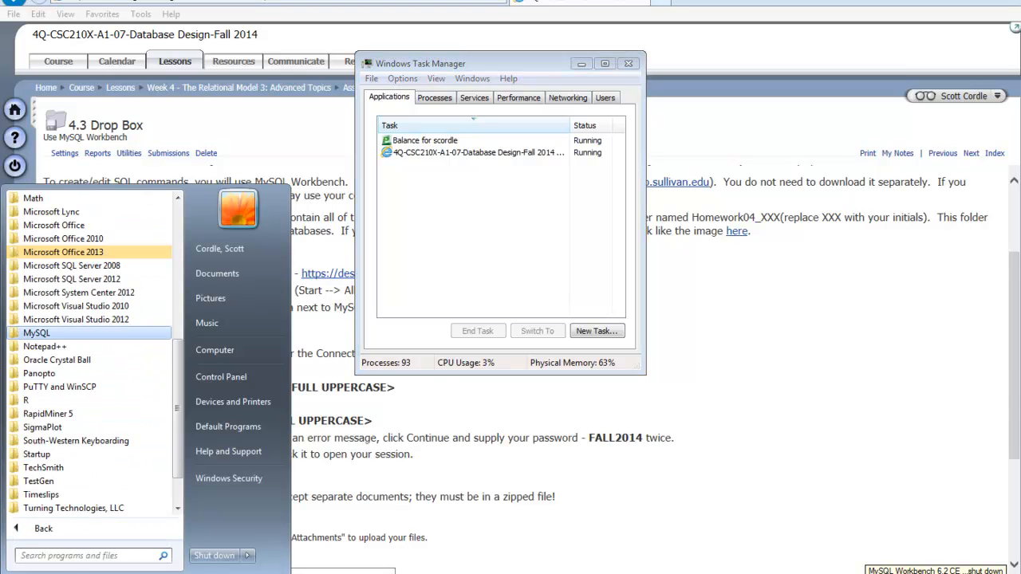
{"action": "key", "text": "Return"}
{"action": "key", "text": "Down"}
{"action": "key", "text": "Return"}
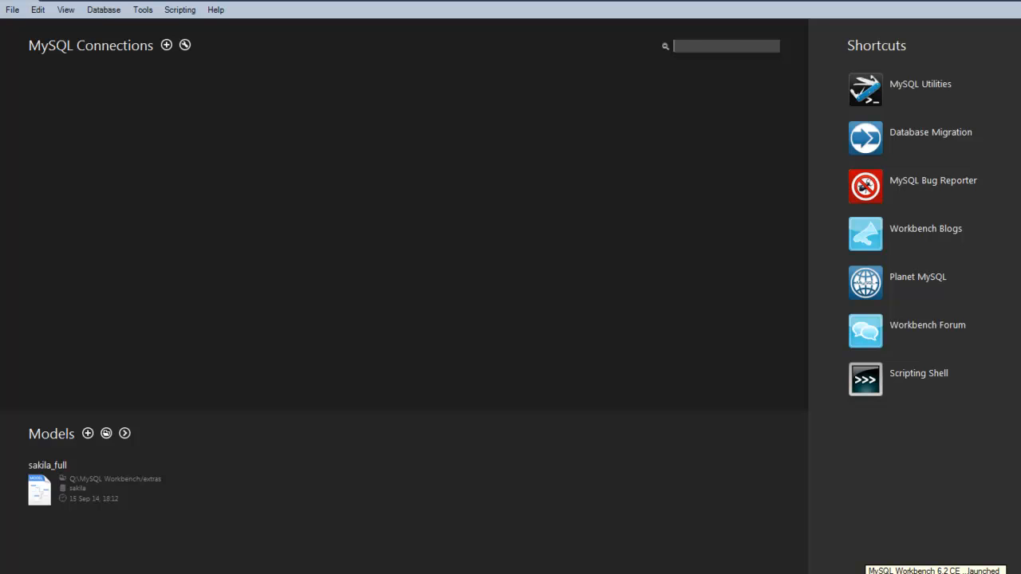
Step: Create a new connection named DEV using Standard TCP/IP over SSH
{"action": "left_click", "coordinate": [166, 46]}
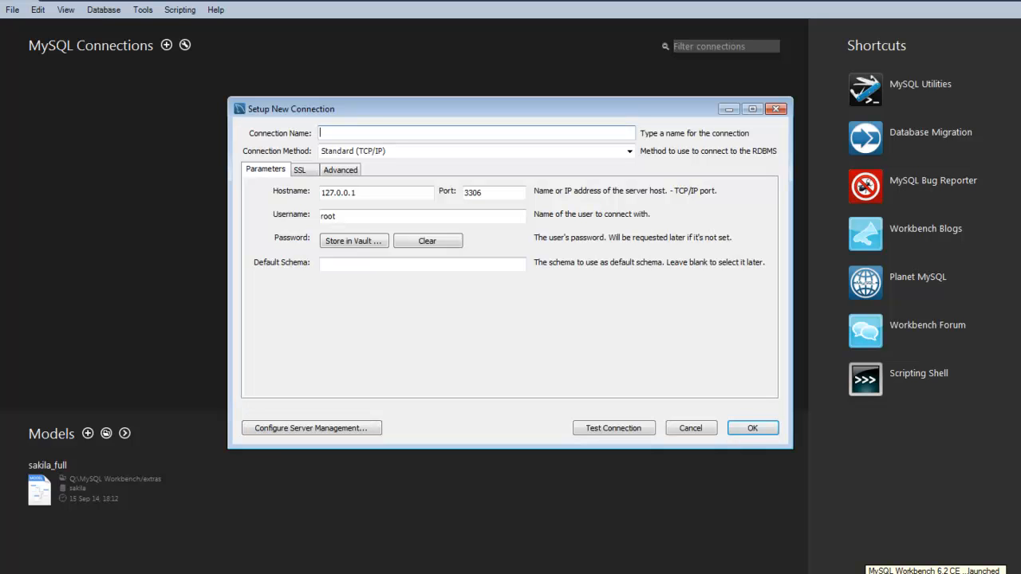
{"action": "type", "text": "DEV"}
{"action": "key", "text": "Tab"}
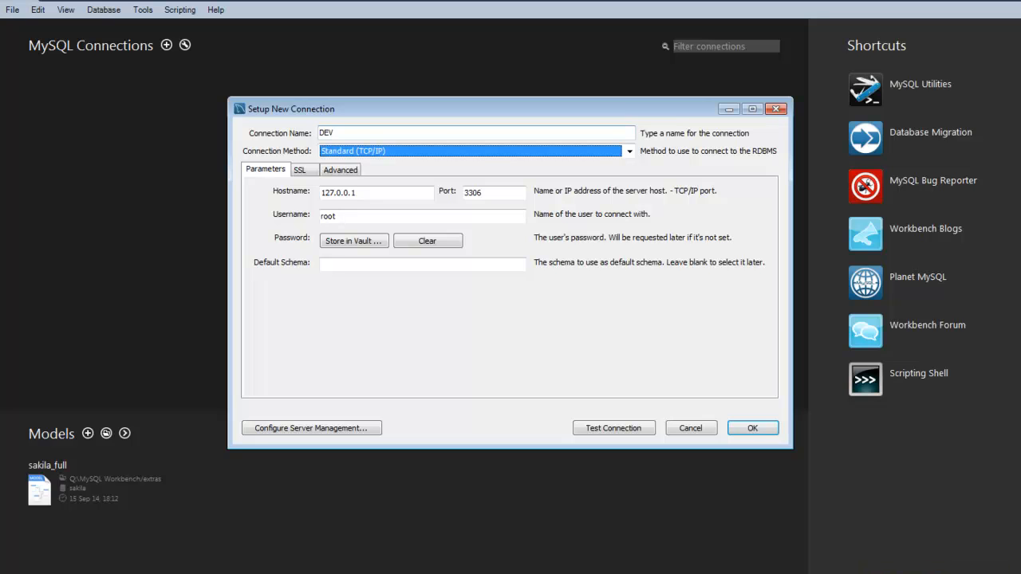
{"action": "key", "text": "alt+Down"}
{"action": "key", "text": "Down"}
{"action": "key", "text": "Down"}
{"action": "key", "text": "Return"}
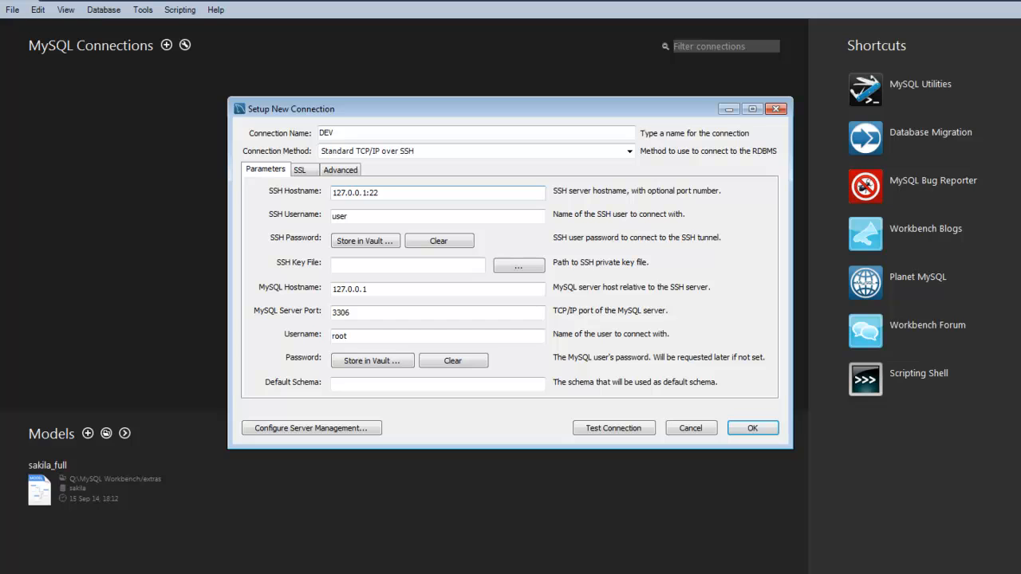
Step: Fill in SSH host dev.cictspace.net, MySQL host localhost, student ID usernames, then test the connection
{"action": "key", "text": "Tab"}
{"action": "type", "text": "dev.cictspace.net"}
{"action": "key", "text": "Tab"}
{"action": "type", "text": "ASTUDE1234"}
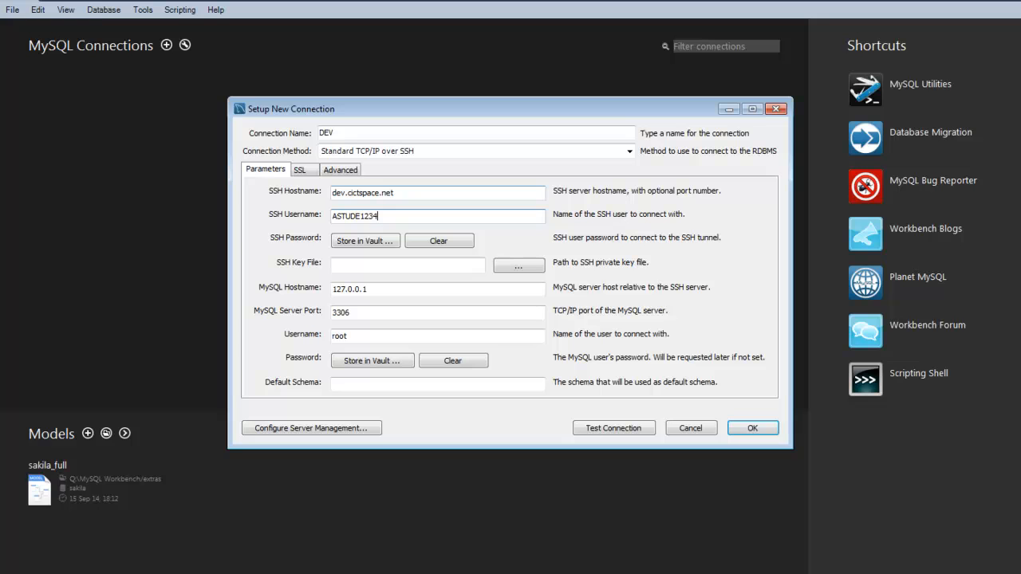
{"action": "left_click_drag", "start_coordinate": [371, 290], "coordinate": [329, 290]}
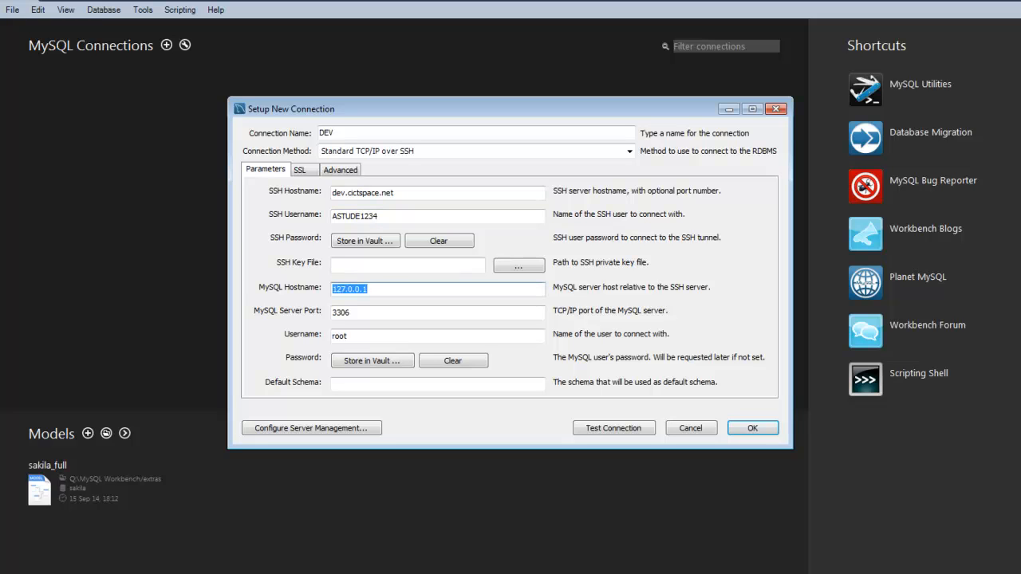
{"action": "type", "text": "LOCALHOST"}
{"action": "key", "text": "BackSpace"}
{"action": "key", "text": "BackSpace"}
{"action": "key", "text": "BackSpace"}
{"action": "key", "text": "BackSpace"}
{"action": "key", "text": "BackSpace"}
{"action": "key", "text": "BackSpace"}
{"action": "key", "text": "BackSpace"}
{"action": "key", "text": "BackSpace"}
{"action": "key", "text": "BackSpace"}
{"action": "type", "text": "localhost"}
{"action": "key", "text": "Tab"}
{"action": "key", "text": "Tab"}
{"action": "type", "text": "AST"}
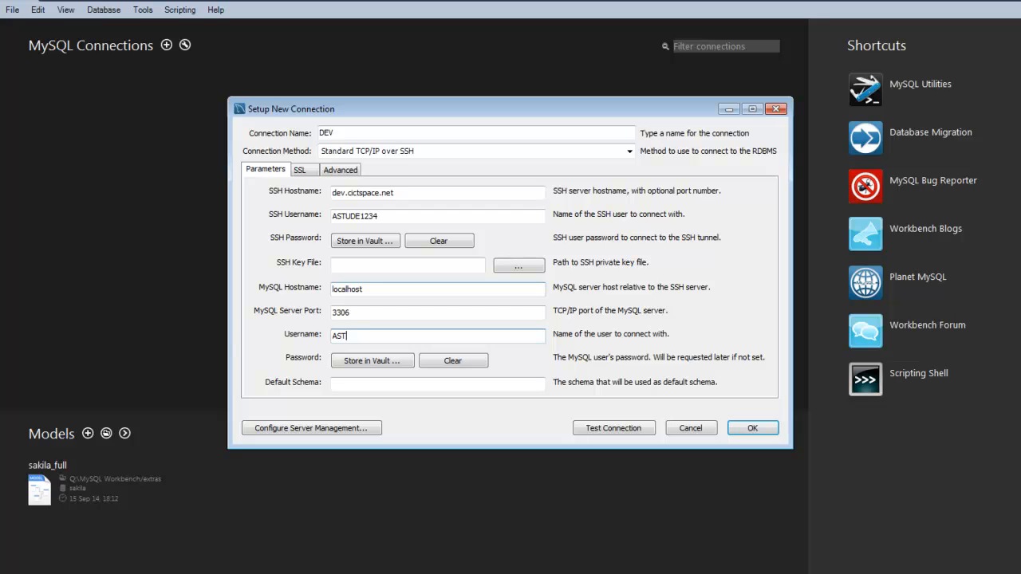
{"action": "type", "text": "UDE1234"}
{"action": "left_click", "coordinate": [613, 429]}
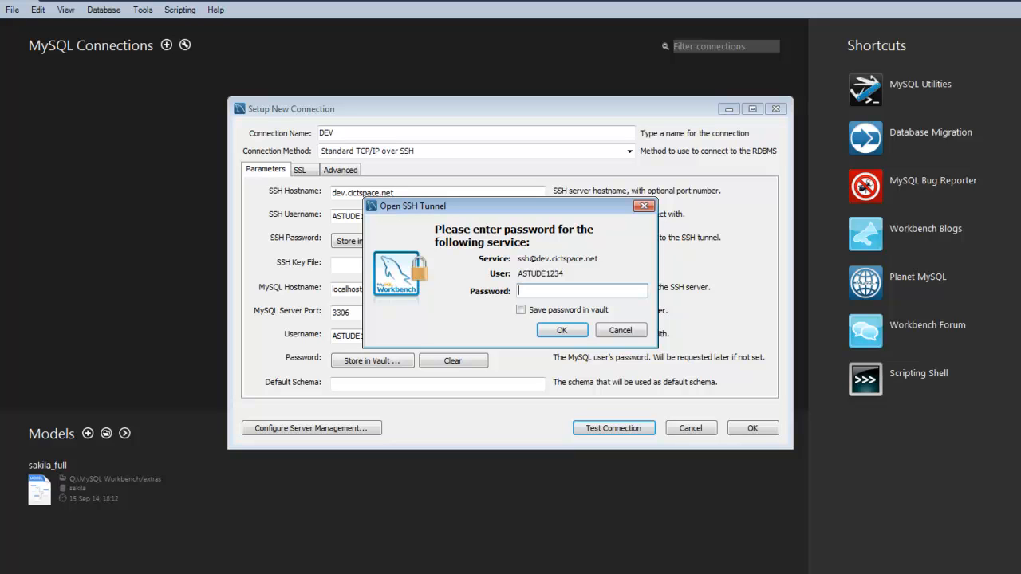
Step: Enter the SSH and MySQL passwords, acknowledge the successful test, and save the DEV connection
{"action": "type", "text": "********"}
{"action": "key", "text": "Return"}
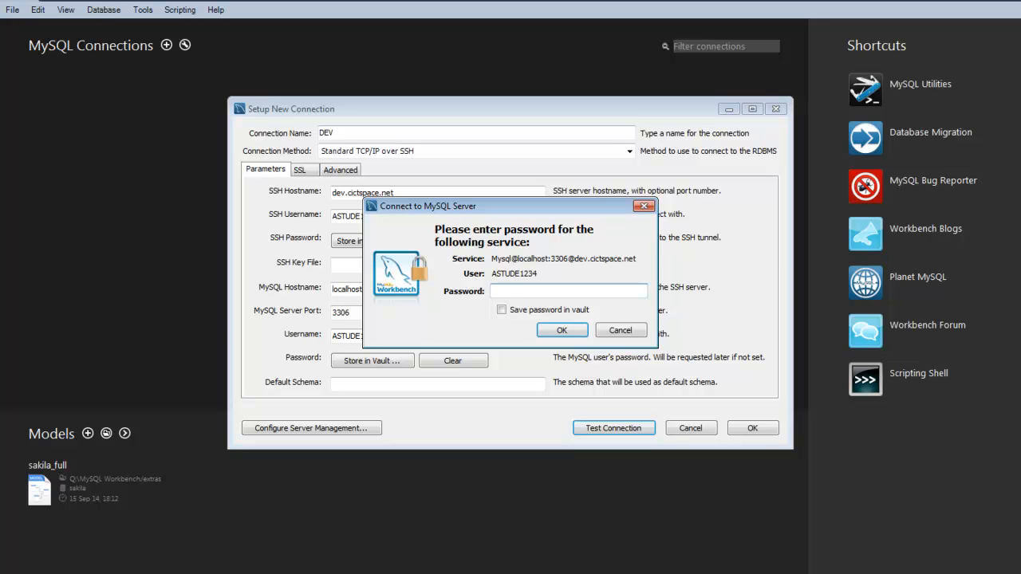
{"action": "type", "text": "********"}
{"action": "key", "text": "Return"}
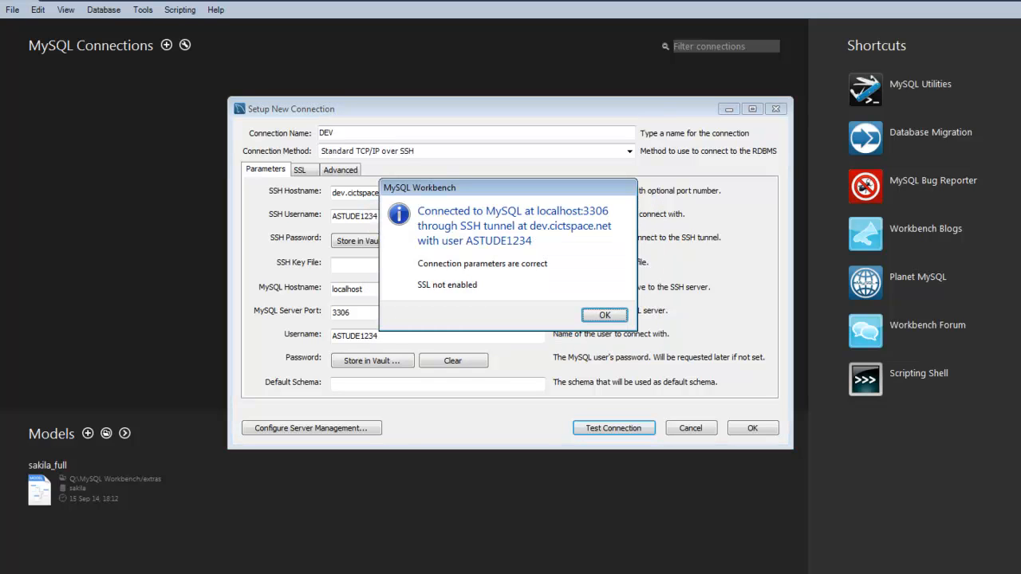
{"action": "key", "text": "Return"}
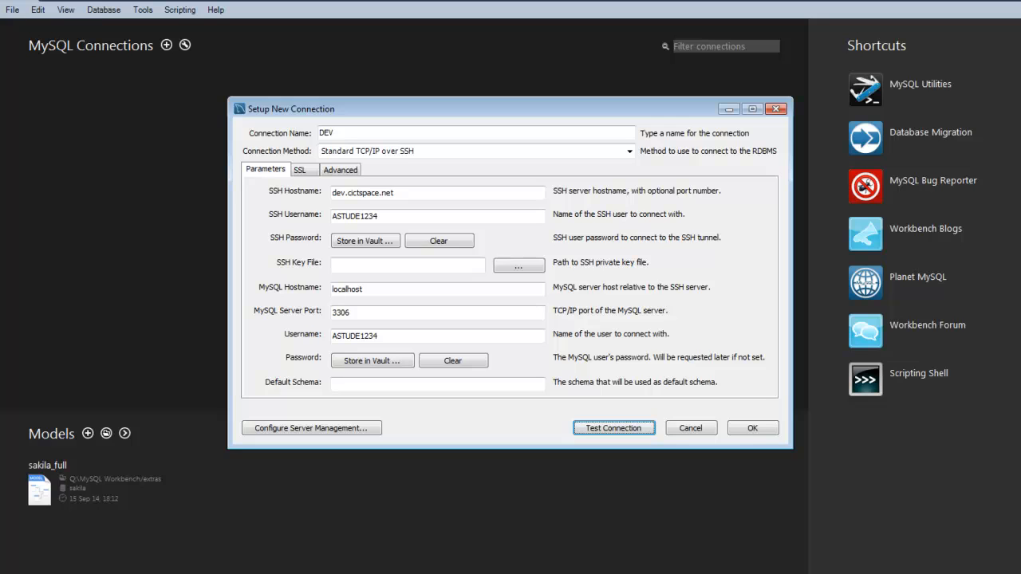
{"action": "left_click", "coordinate": [752, 429]}
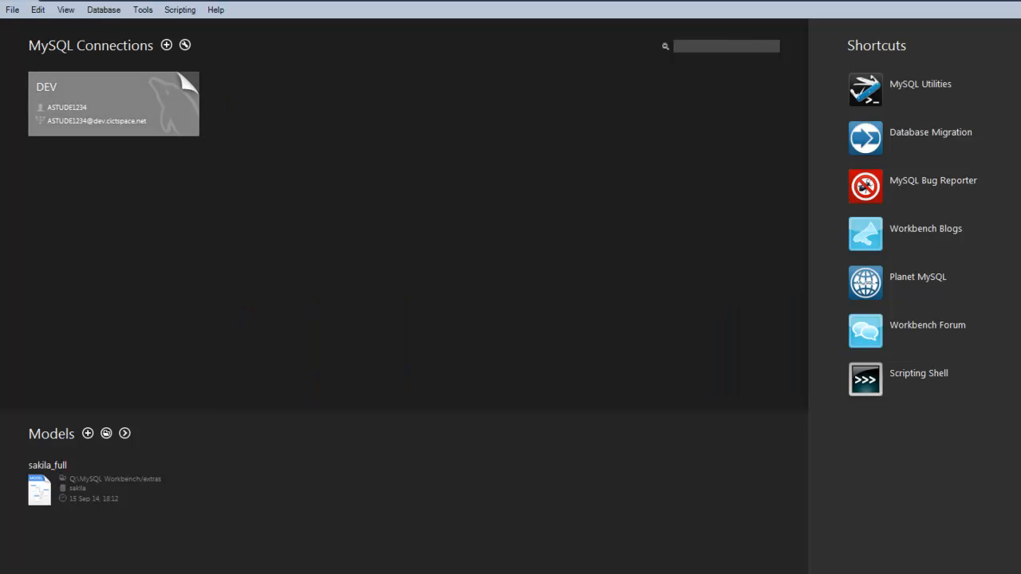
Step: Open the DEV connection tile and log in with the MySQL password
{"action": "left_click", "coordinate": [113, 104]}
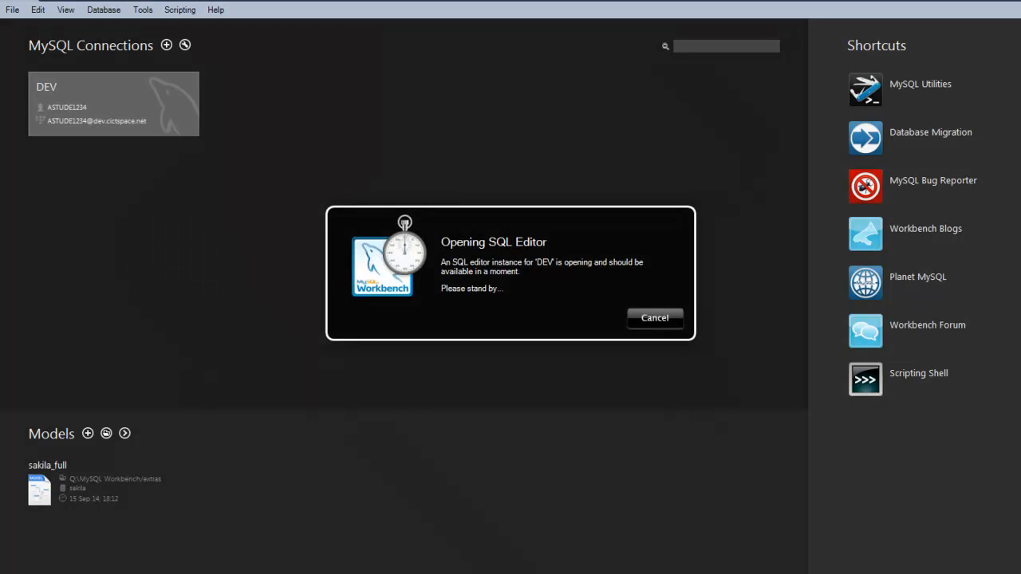
{"action": "type", "text": "********"}
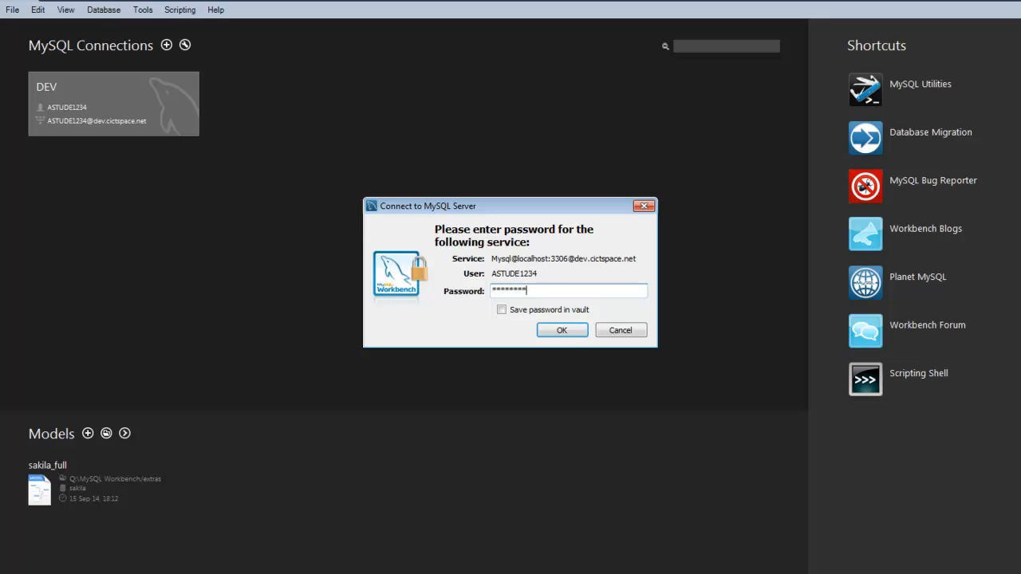
{"action": "key", "text": "Return"}
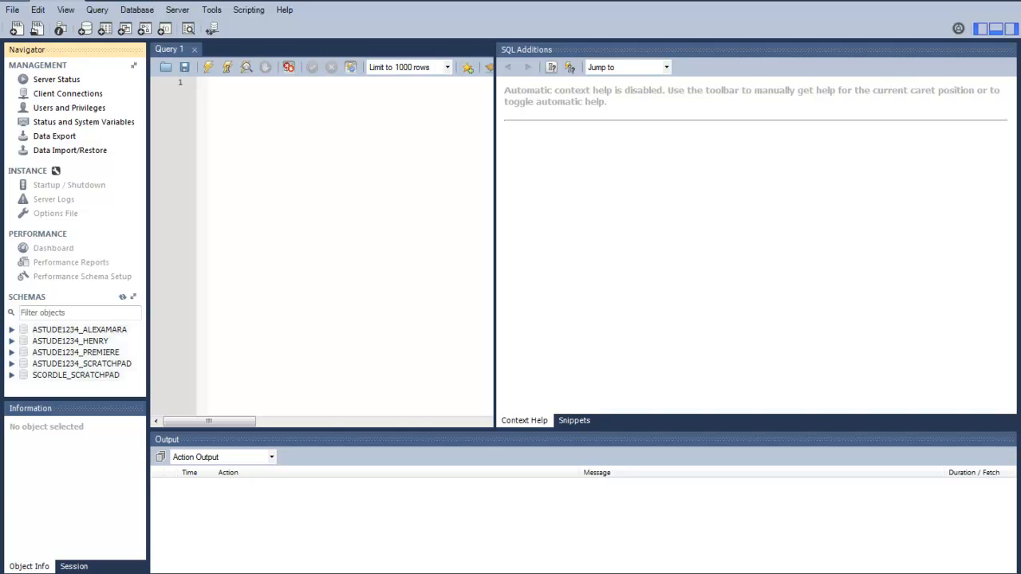
Step: Widen the query editor, turn on context help, and type 'select * from' in Query 1
{"action": "left_click_drag", "start_coordinate": [494, 235], "coordinate": [853, 234]}
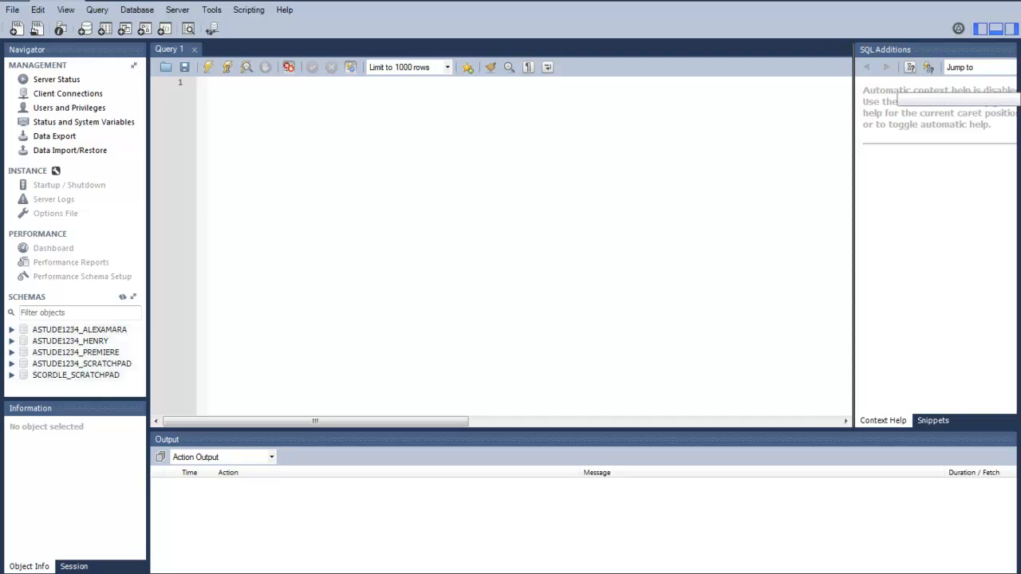
{"action": "left_click", "coordinate": [910, 67]}
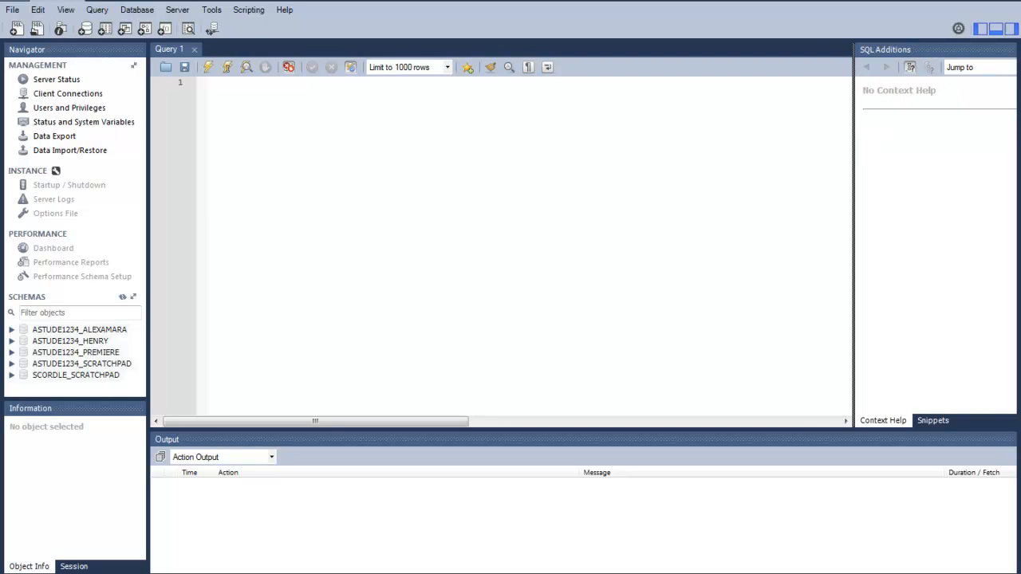
{"action": "left_click", "coordinate": [209, 82]}
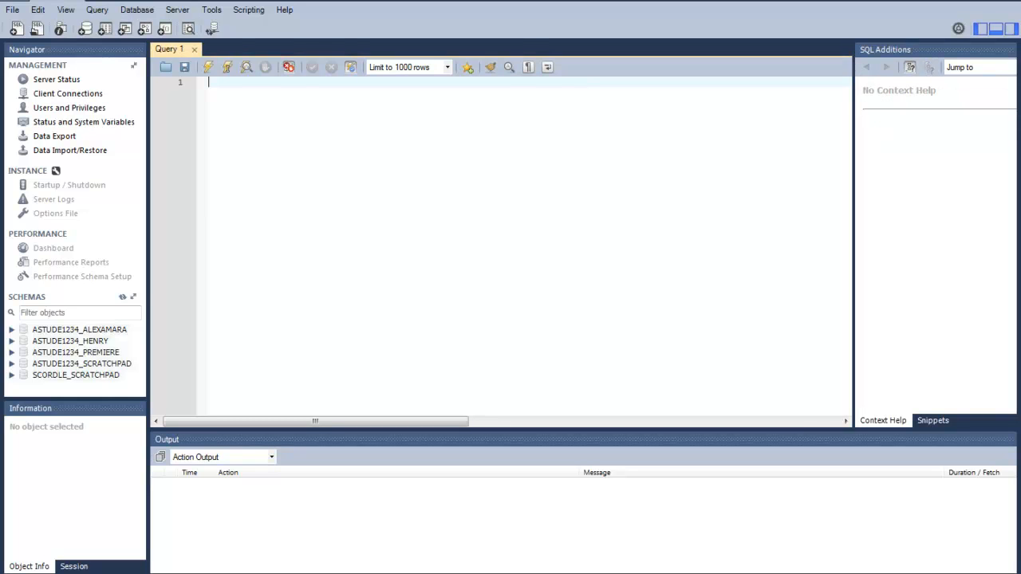
{"action": "type", "text": "select"}
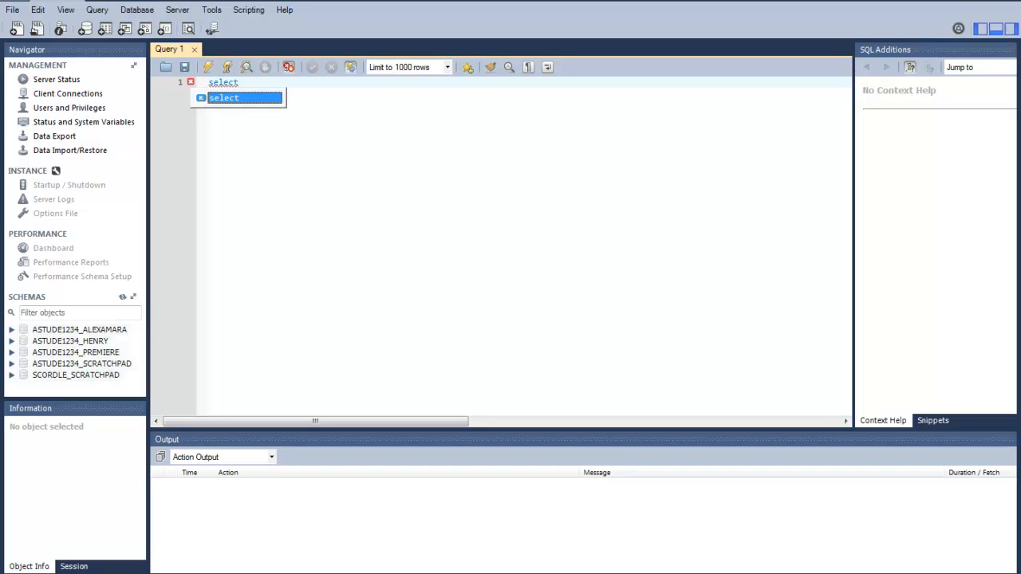
{"action": "type", "text": " * from"}
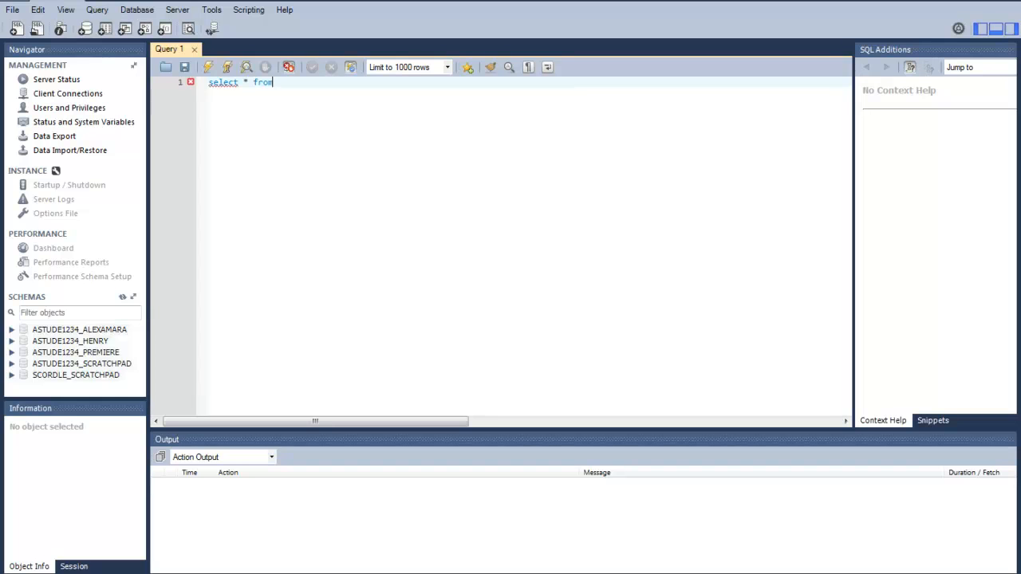